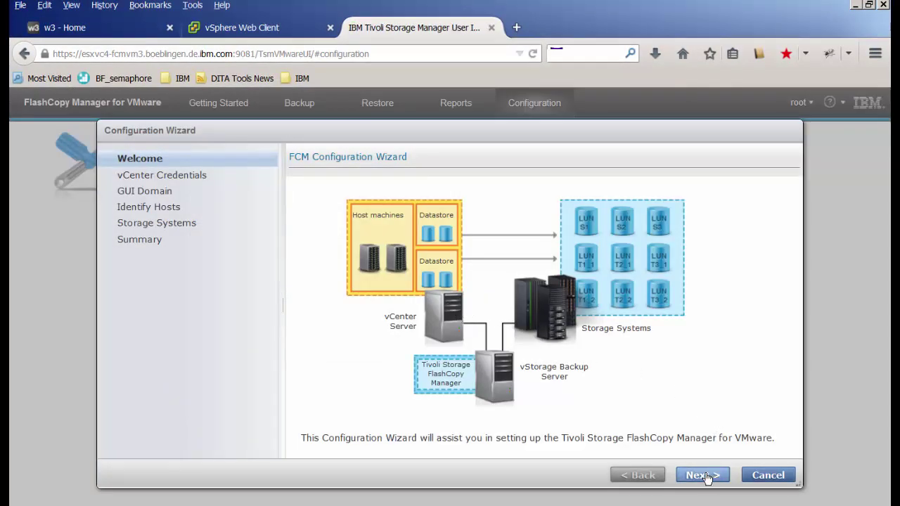
- Enter the vCenter account password on the credentials page of the configuration wizard and continue
{"action": "left_click", "coordinate": [703, 476]}
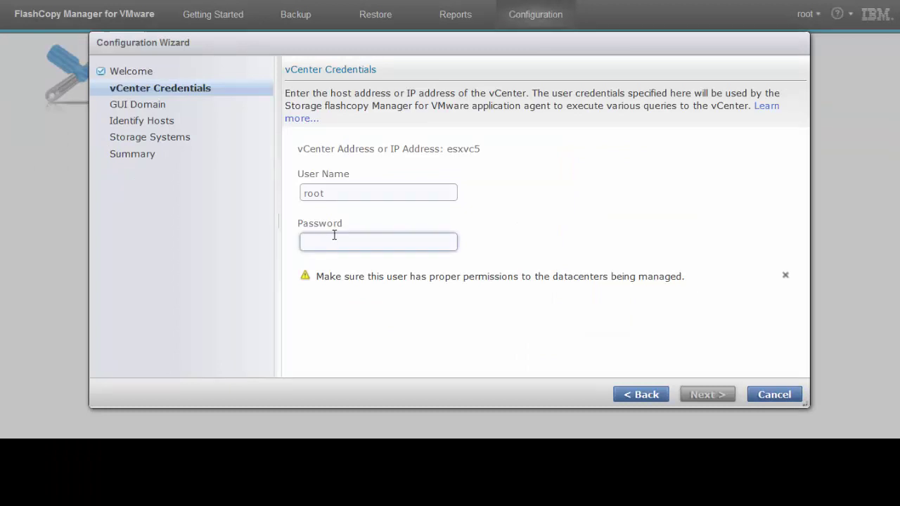
{"action": "type", "text": "••"}
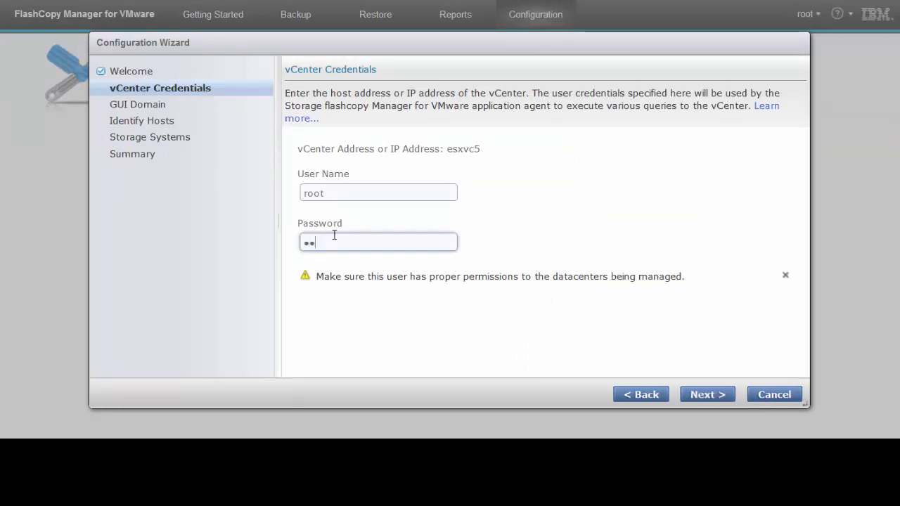
{"action": "type", "text": "••••"}
{"action": "left_click", "coordinate": [707, 394]}
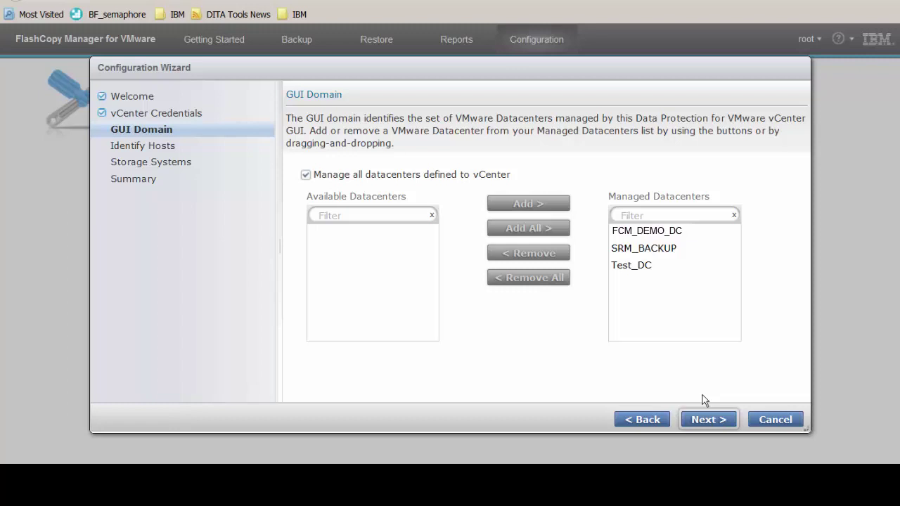
- Keep all datacenters managed and choose vesx04.boeblingen.de.ibm.com as the auxiliary ESX host with default host name mapping
{"action": "left_click", "coordinate": [701, 421]}
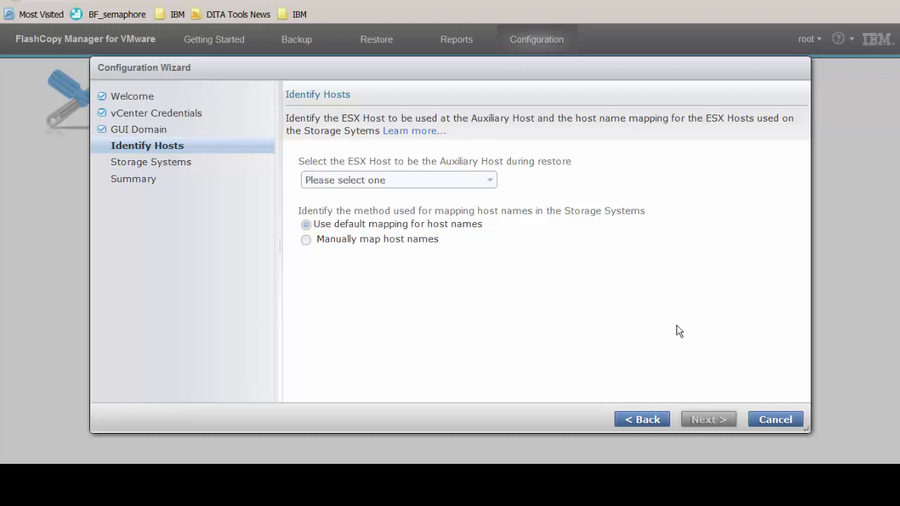
{"action": "left_click", "coordinate": [490, 182]}
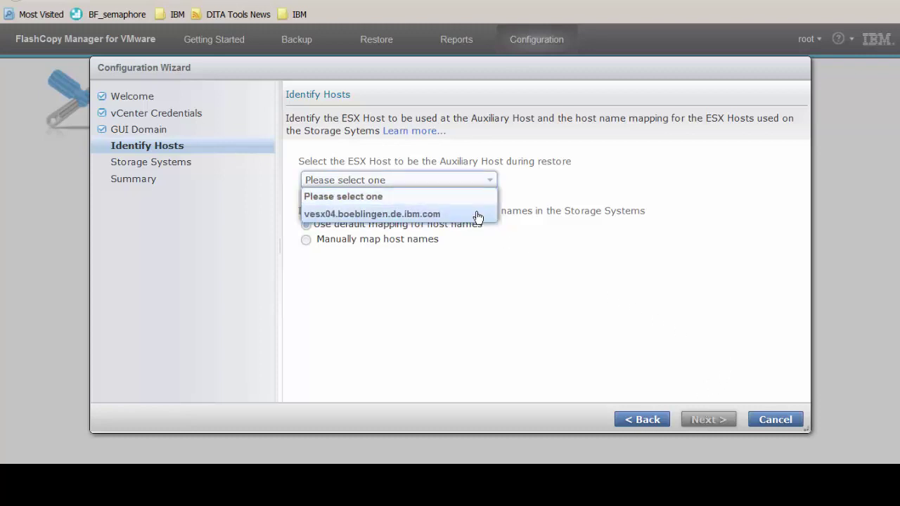
{"action": "left_click", "coordinate": [477, 215]}
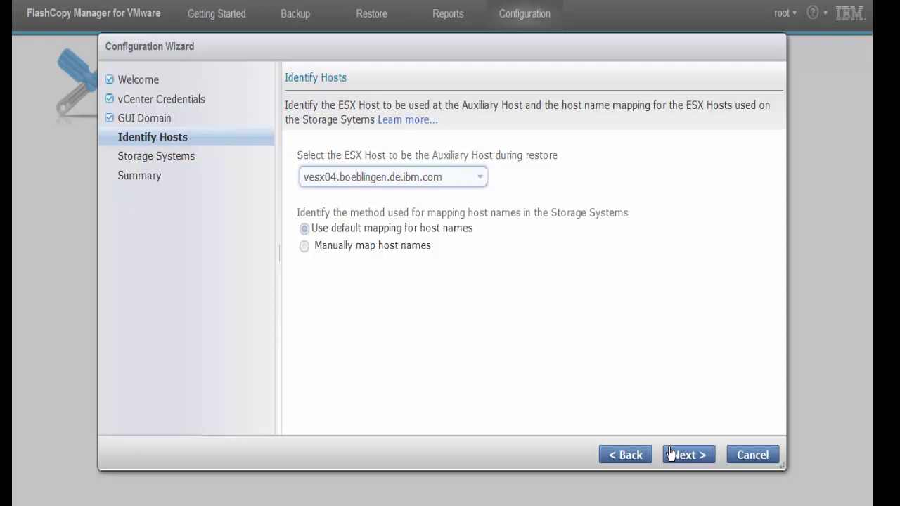
{"action": "left_click", "coordinate": [670, 454]}
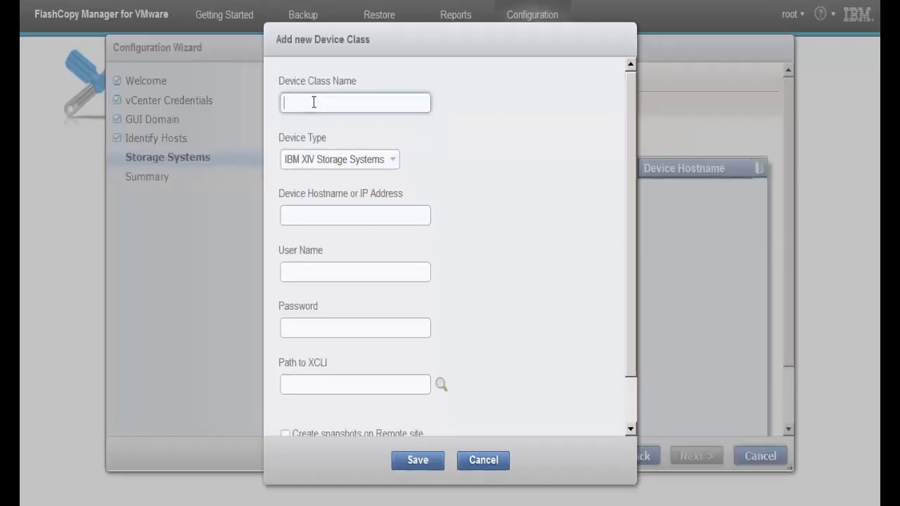
- Name the new device class SVC and set its type to IBM Storwize v7000 / IBM System Storage SAN Volume Controller
{"action": "type", "text": "SVC"}
{"action": "left_click", "coordinate": [391, 161]}
{"action": "left_click", "coordinate": [393, 261]}
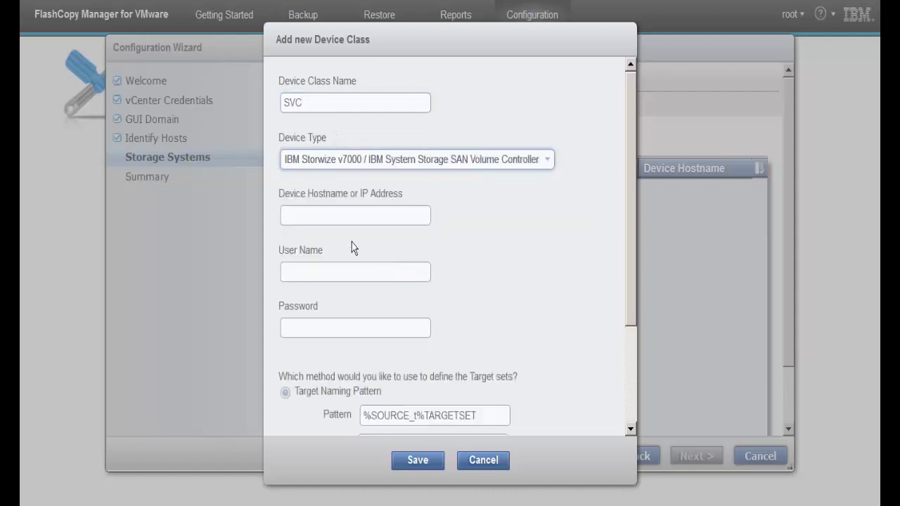
- Set the device hostname to svc03.boeblingen.de.ibm.com, with user name superuser and the device password
{"action": "left_click", "coordinate": [314, 212]}
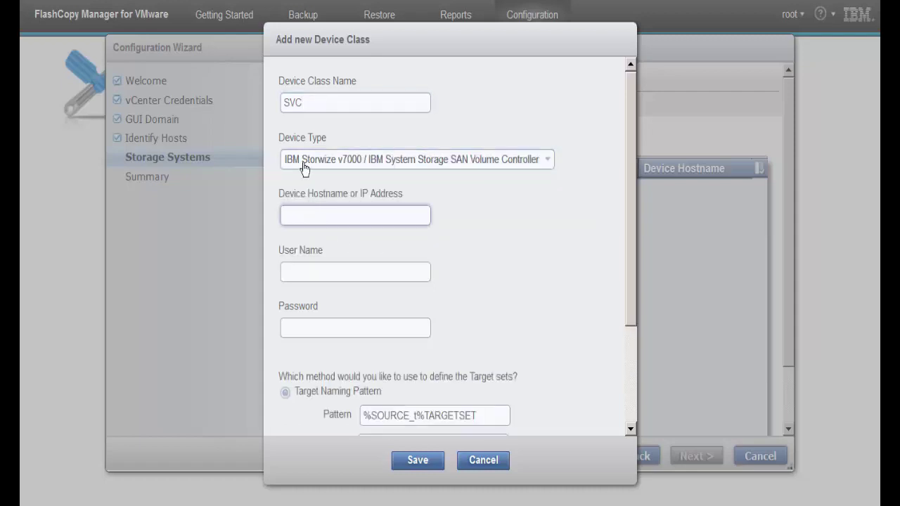
{"action": "type", "text": "svc03.boeblingen.de.i"}
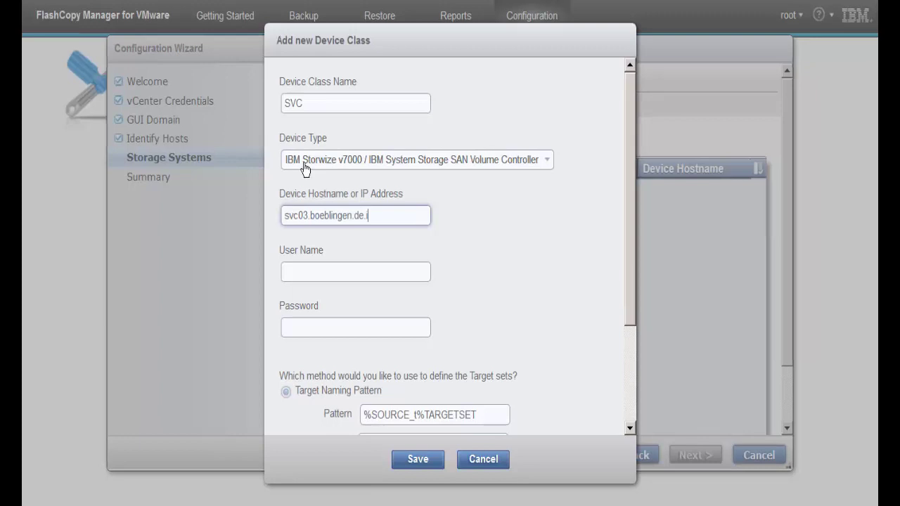
{"action": "type", "text": "bm.com"}
{"action": "left_click", "coordinate": [296, 270]}
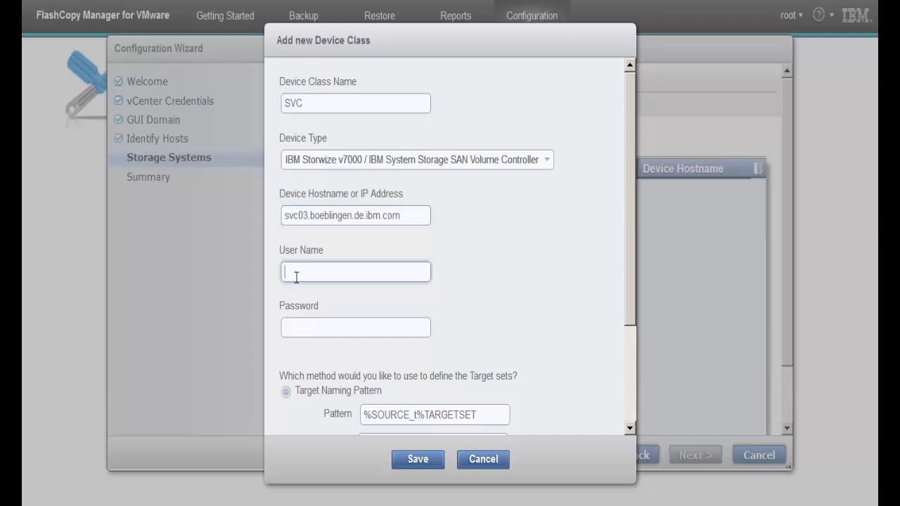
{"action": "type", "text": "superuser"}
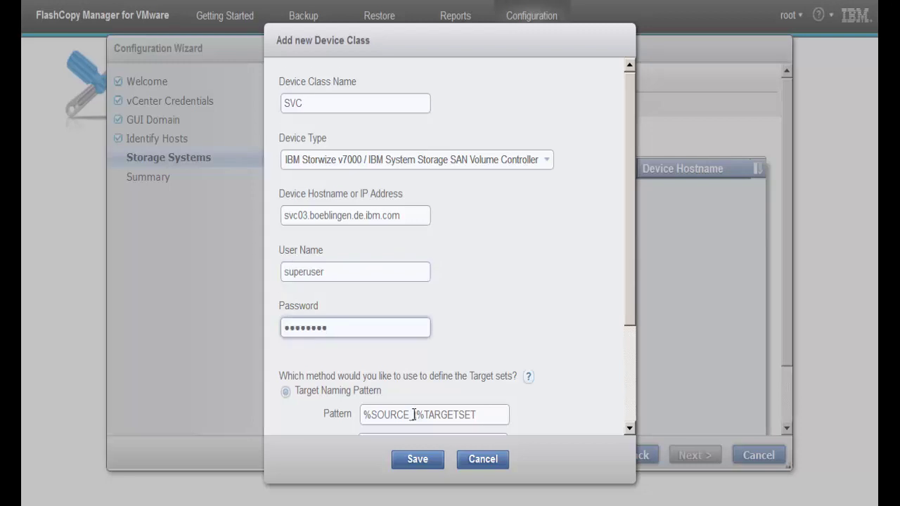
- Remove one character between %SOURCE and %TARGETSET in the target naming pattern, save the device class and complete the configuration wizard
{"action": "left_click", "coordinate": [413, 414]}
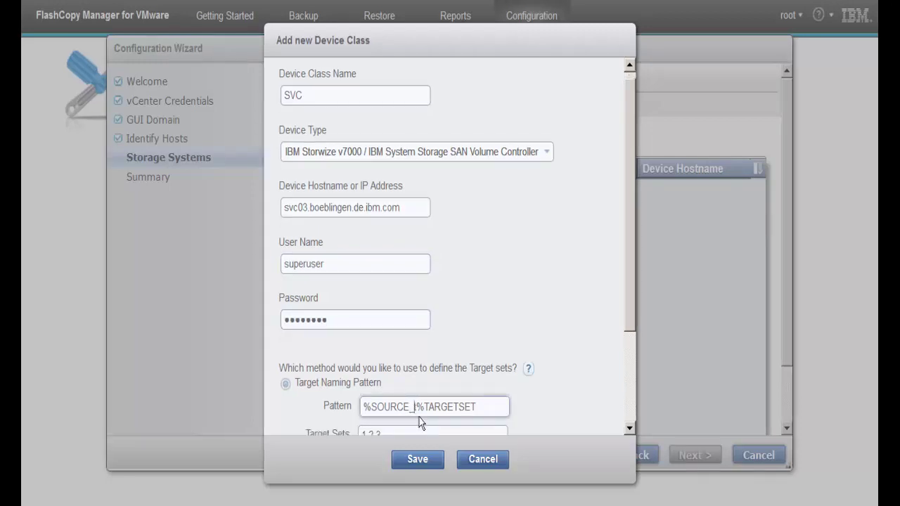
{"action": "key", "text": "BackSpace"}
{"action": "left_click", "coordinate": [432, 463]}
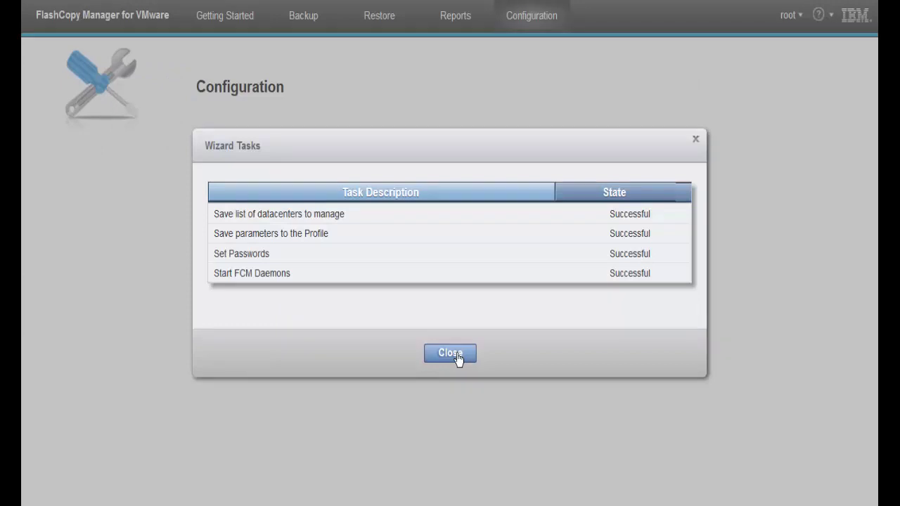
{"action": "left_click", "coordinate": [457, 357]}
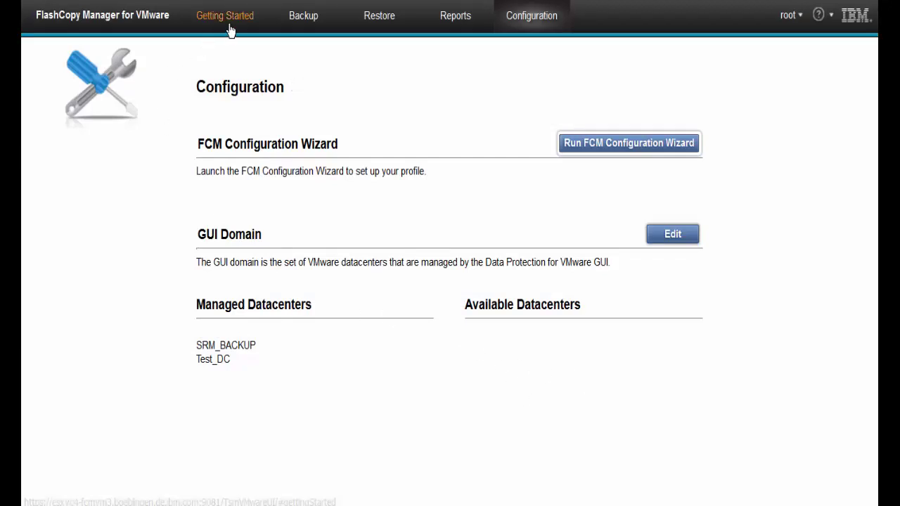
- Create a backup schedule named Backup_VMDEMO with the description "Run only once"
{"action": "left_click", "coordinate": [297, 24]}
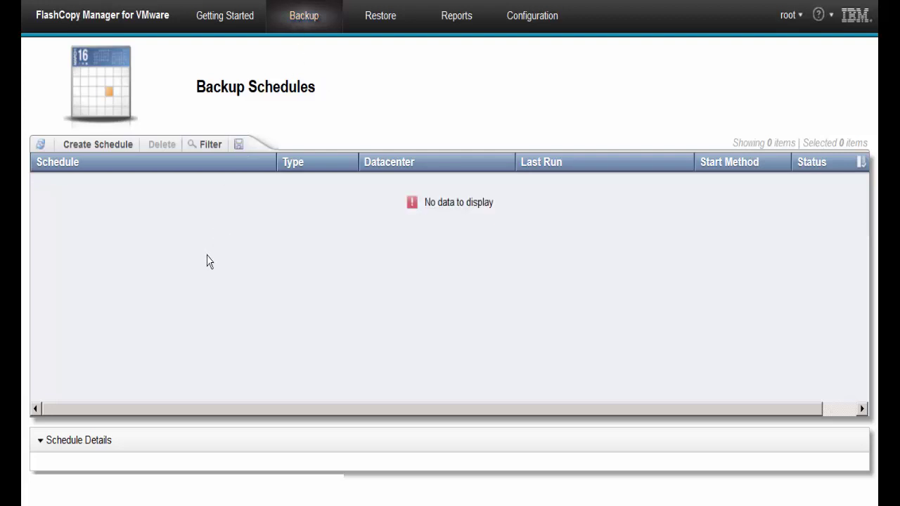
{"action": "left_click", "coordinate": [98, 144]}
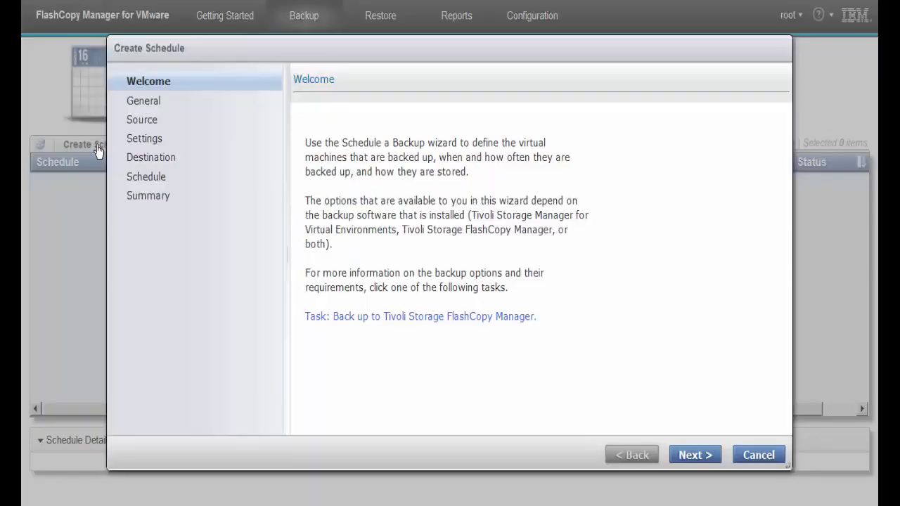
{"action": "left_click", "coordinate": [690, 457]}
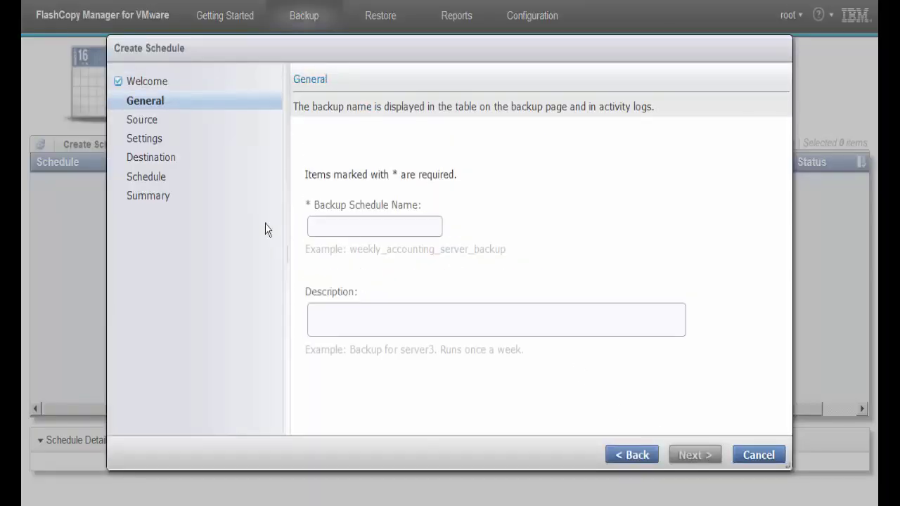
{"action": "left_click", "coordinate": [321, 225]}
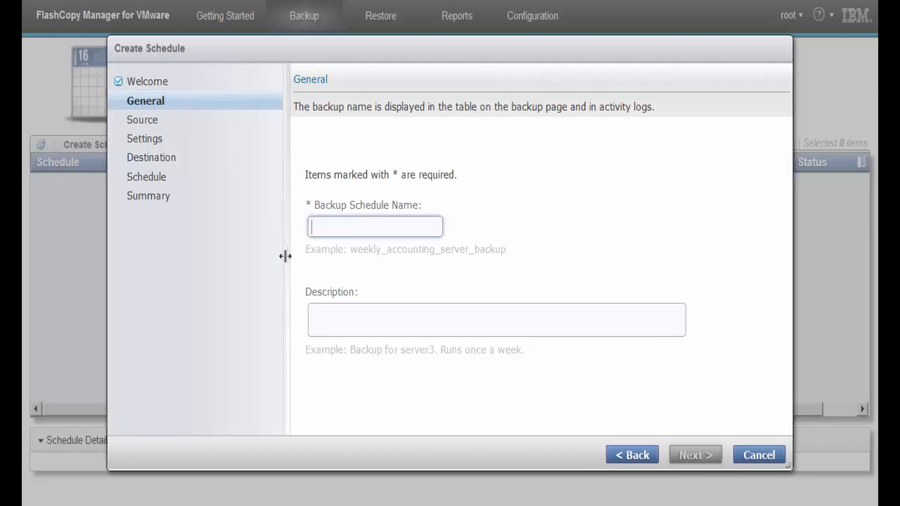
{"action": "type", "text": "Backup_VMDEMO"}
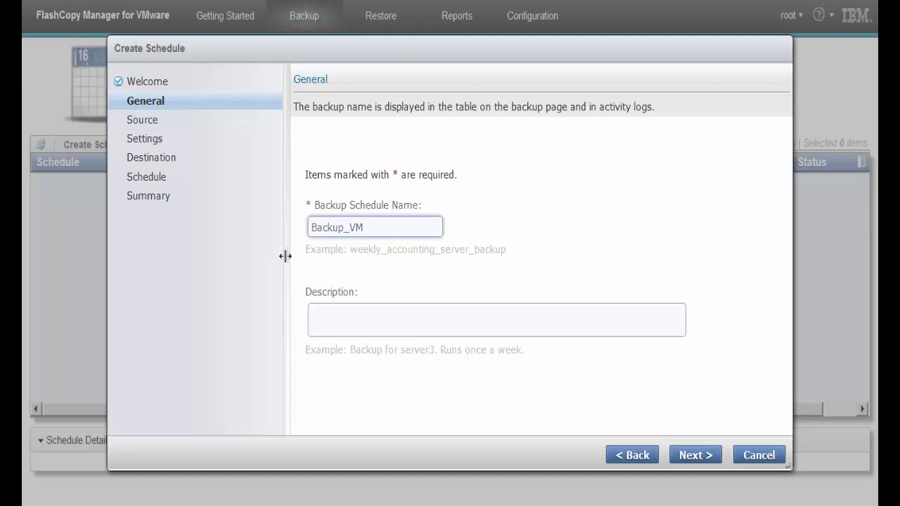
{"action": "left_click", "coordinate": [327, 320]}
{"action": "type", "text": "Run only once"}
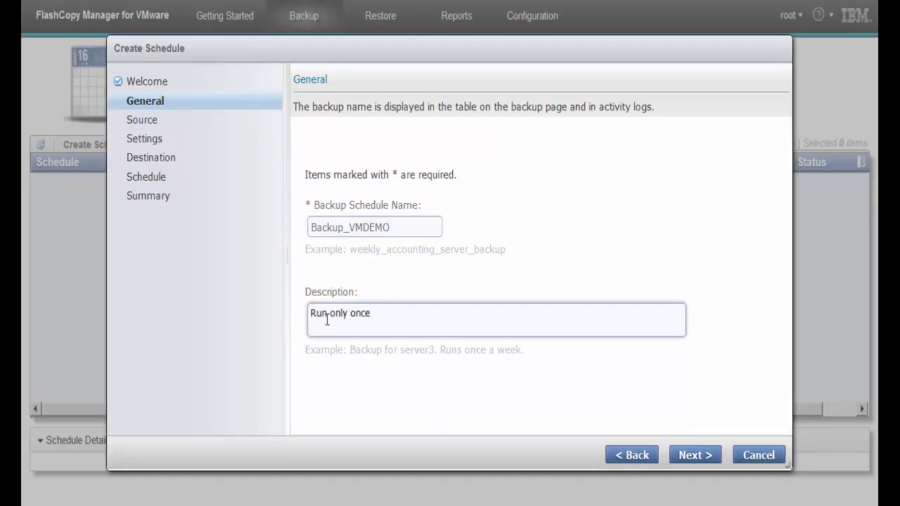
{"action": "left_click", "coordinate": [694, 455]}
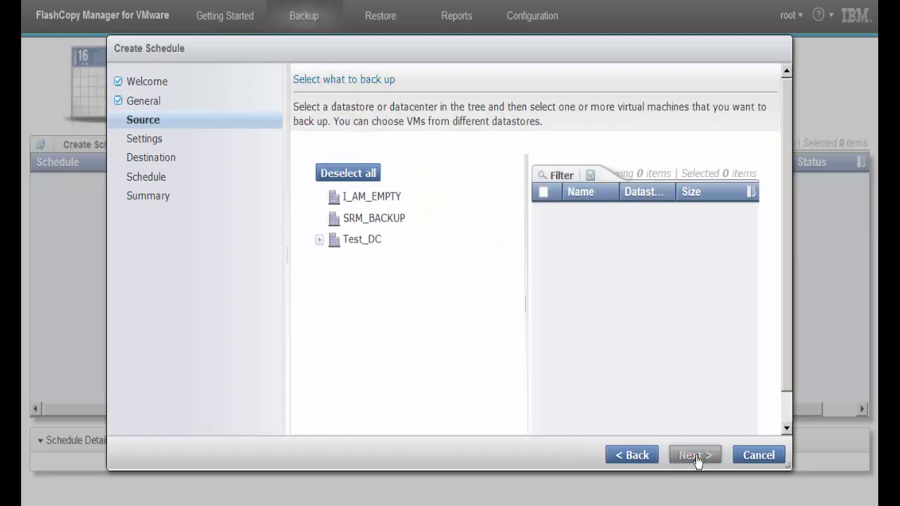
- Choose virtual machine test123 in the Test_DC datacenter as the backup source
{"action": "left_click", "coordinate": [320, 246]}
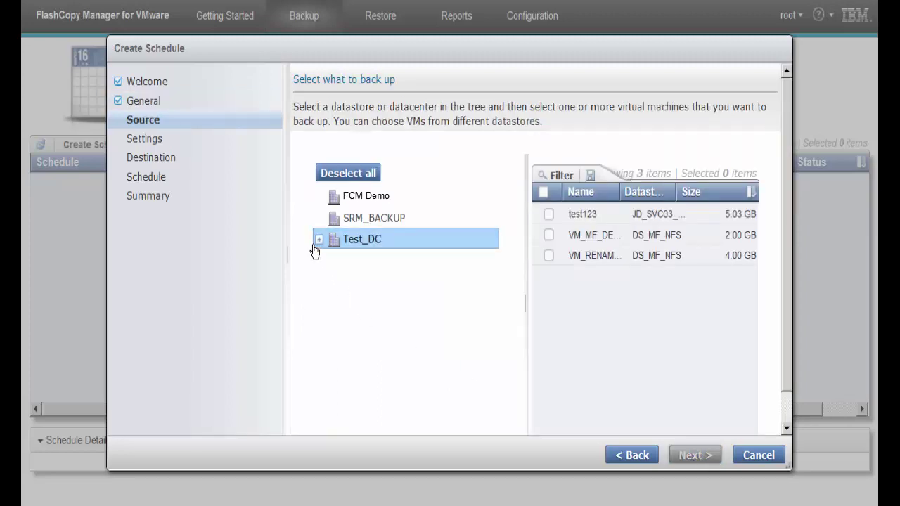
{"action": "left_click", "coordinate": [549, 214]}
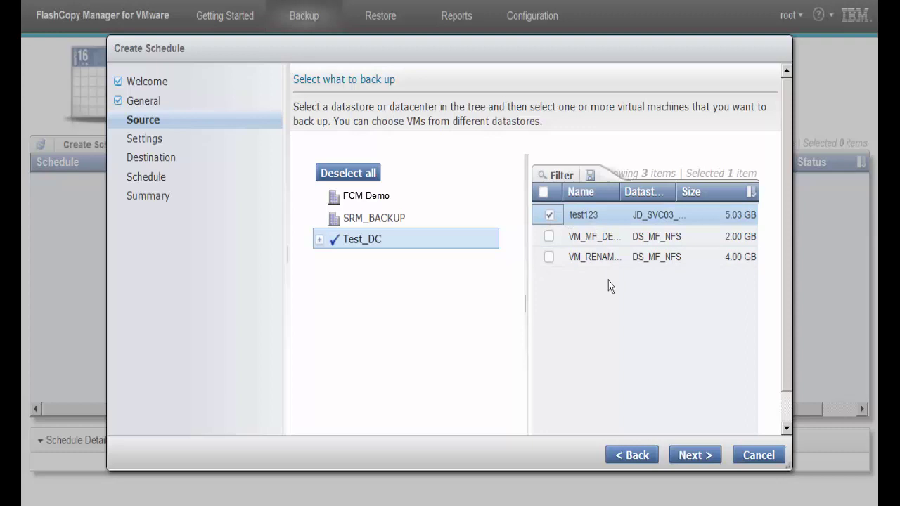
{"action": "left_click", "coordinate": [689, 455]}
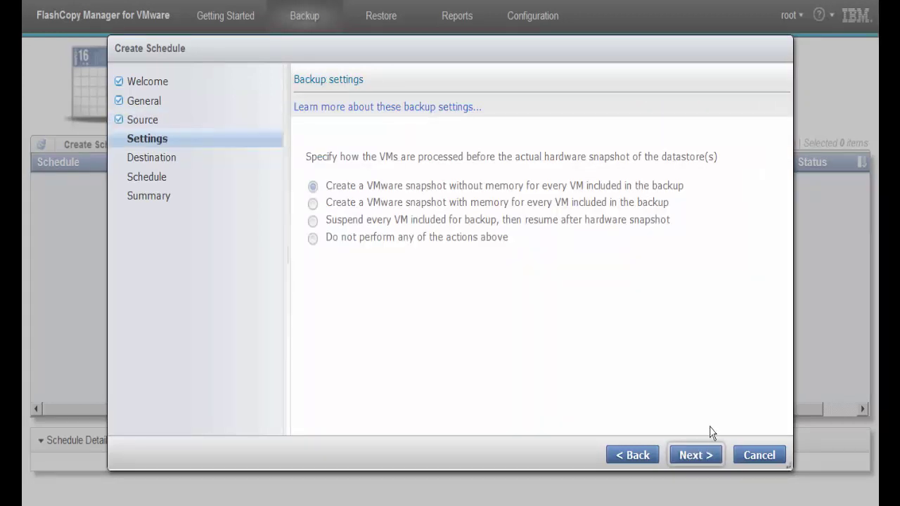
- Keep snapshots without memory, the SVC destination and immediate execution, and finish the backup after reviewing its summary
{"action": "left_click", "coordinate": [693, 457]}
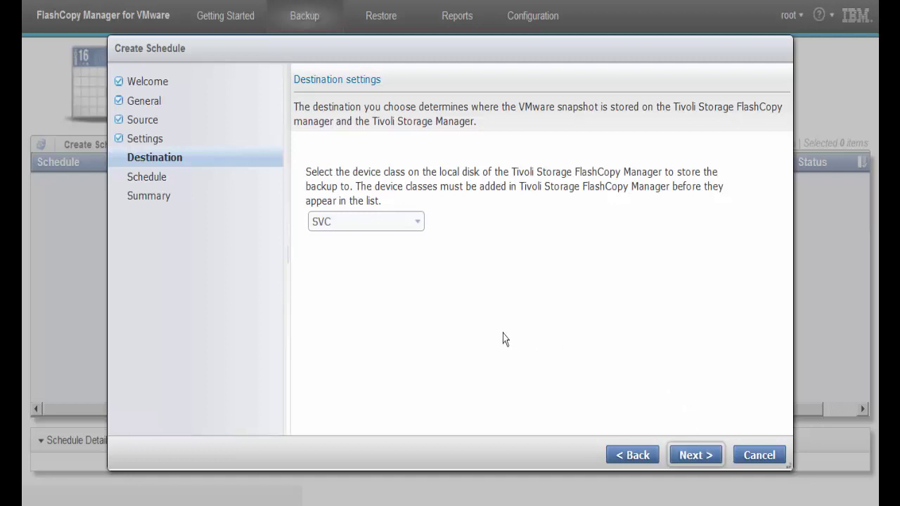
{"action": "left_click", "coordinate": [694, 450]}
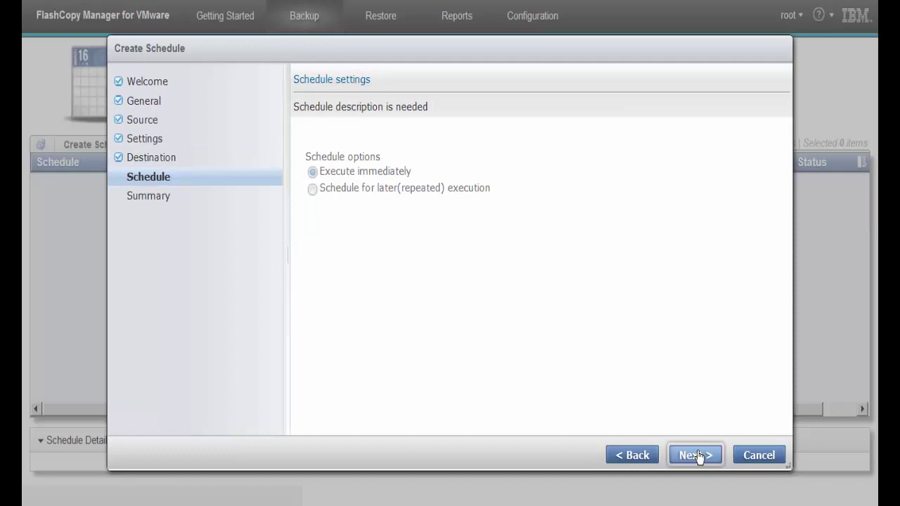
{"action": "left_click", "coordinate": [696, 455]}
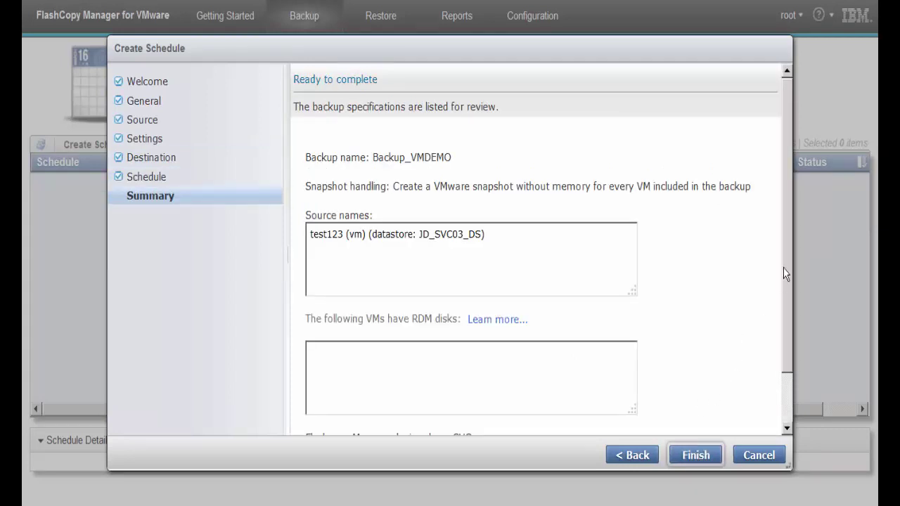
{"action": "scroll", "coordinate": [781, 282], "scroll_direction": "down", "scroll_amount": 2}
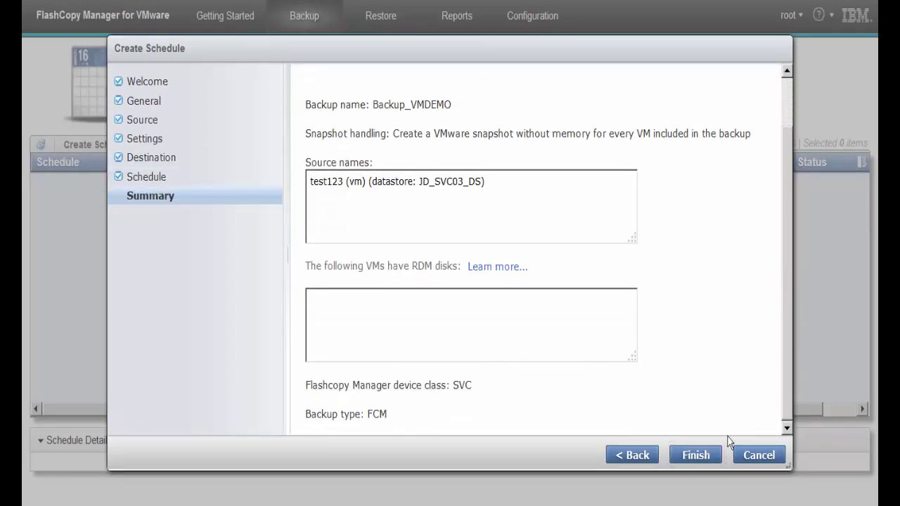
{"action": "left_click", "coordinate": [697, 457]}
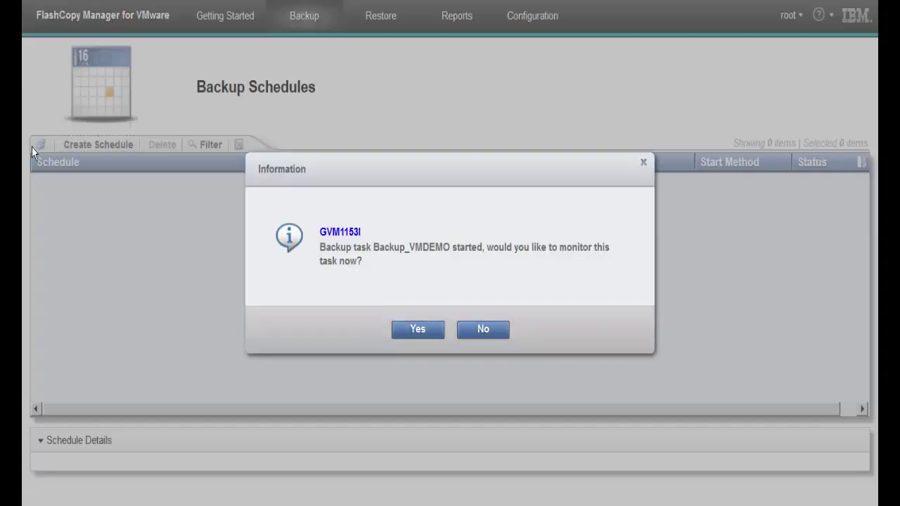
- Monitor the Backup_VMDEMO task among the recent tasks and refresh its progress
{"action": "left_click", "coordinate": [418, 331]}
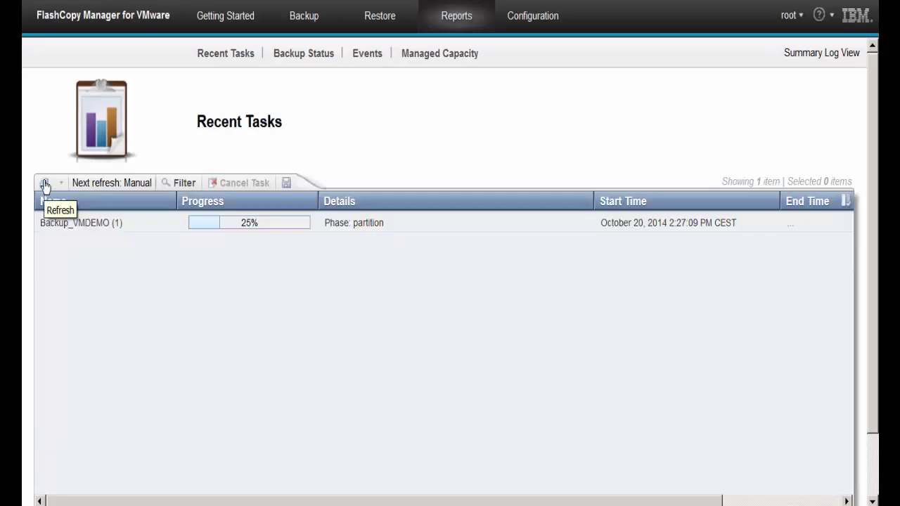
{"action": "left_click", "coordinate": [43, 183]}
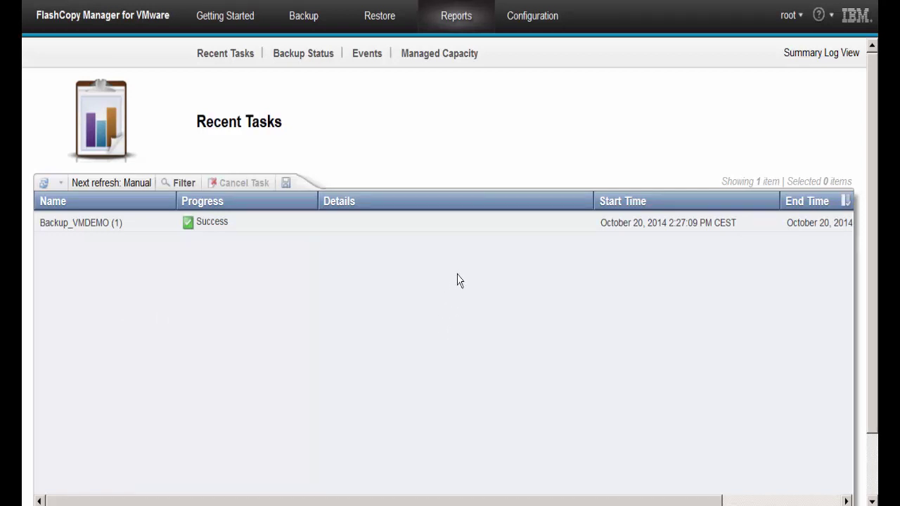
- Switch to the vSphere Web Client and view the vCenter connections of the IBM Data Protection extension
{"action": "left_click", "coordinate": [238, 21]}
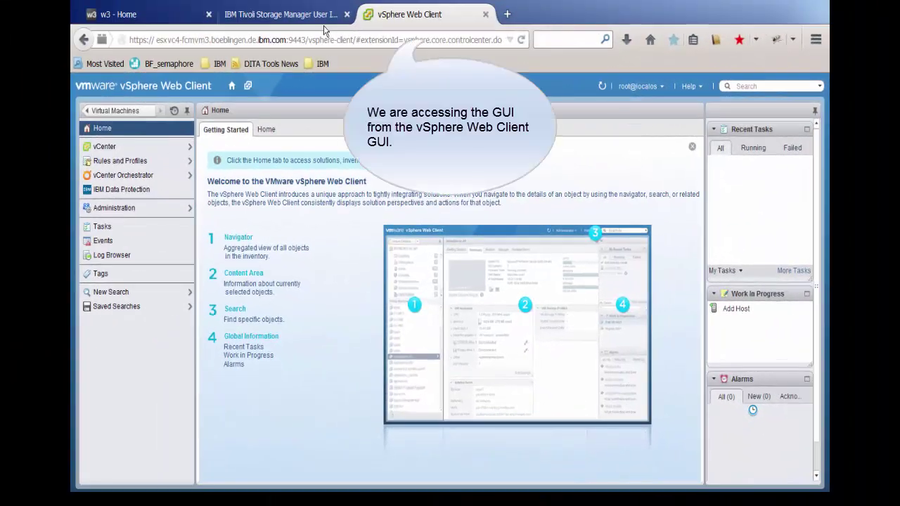
{"action": "left_click", "coordinate": [144, 191]}
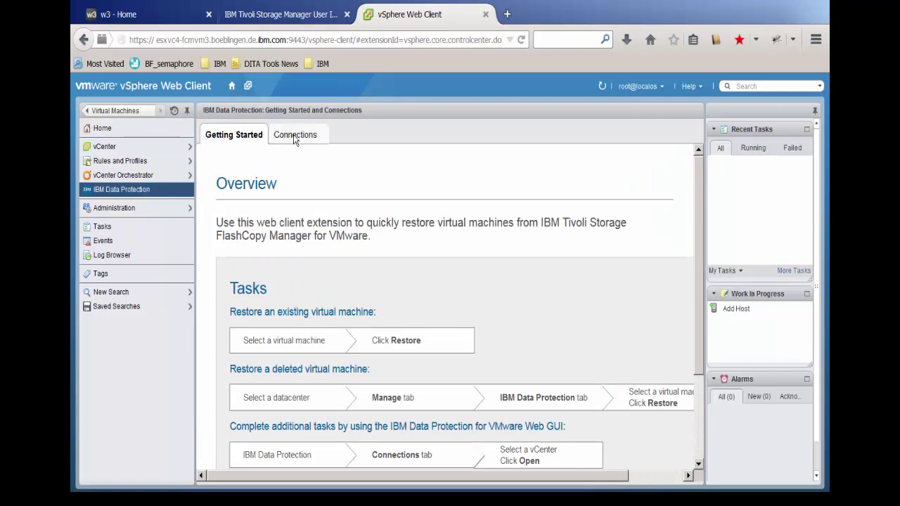
{"action": "left_click", "coordinate": [293, 134]}
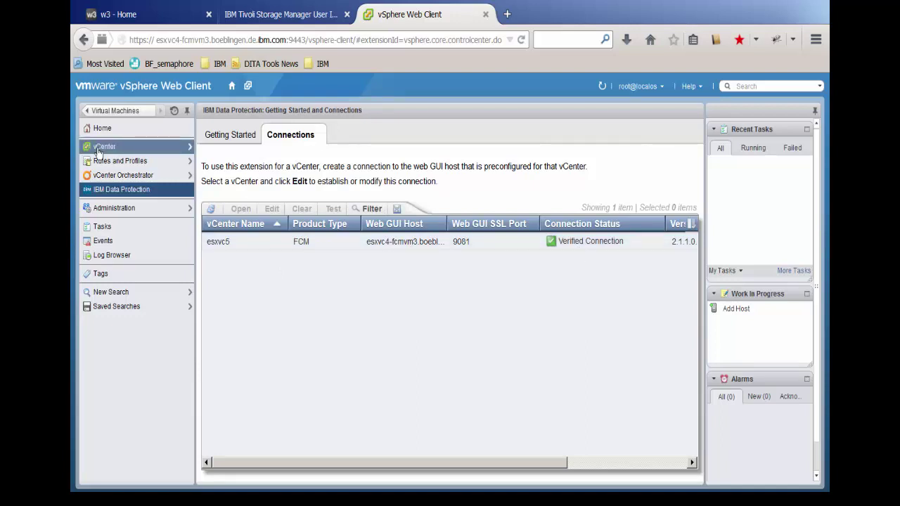
- Find virtual machine test123 in the vCenter virtual machines inventory and start the IBM Data Protection restore for it
{"action": "left_click", "coordinate": [99, 149]}
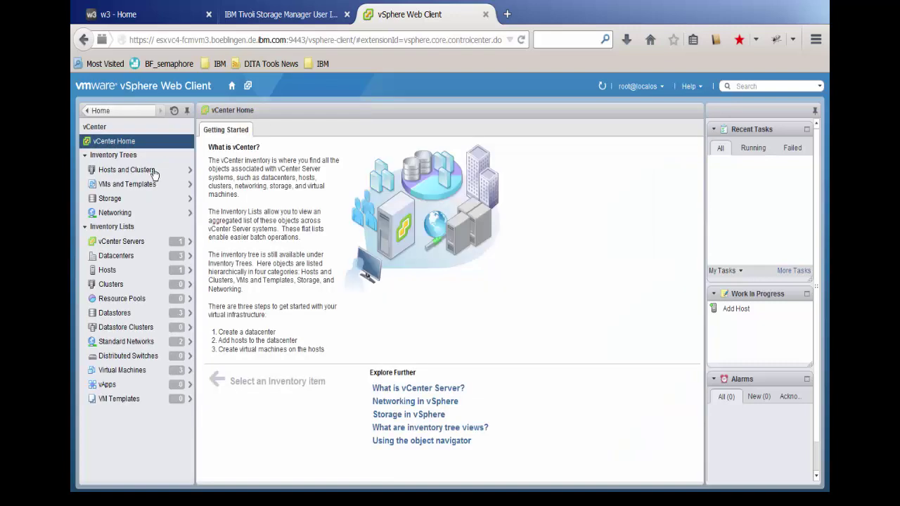
{"action": "left_click", "coordinate": [121, 371]}
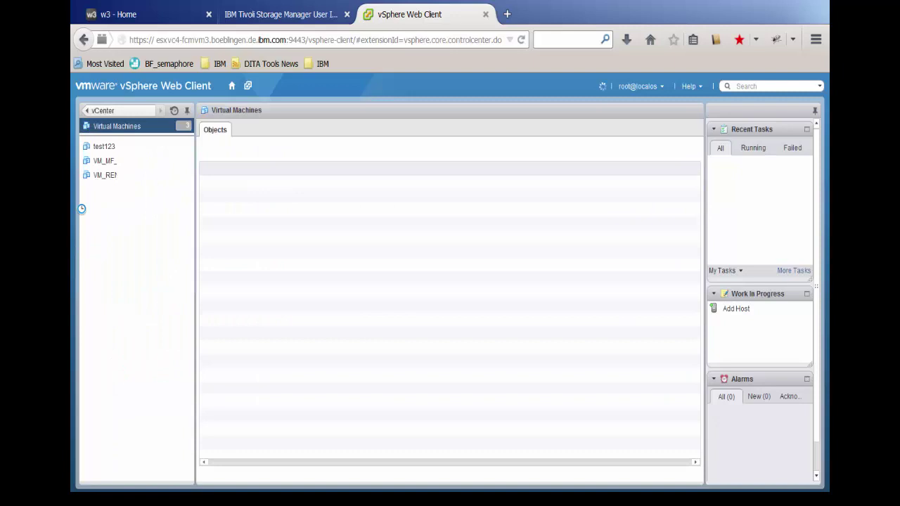
{"action": "left_click", "coordinate": [98, 149]}
{"action": "right_click", "coordinate": [96, 148]}
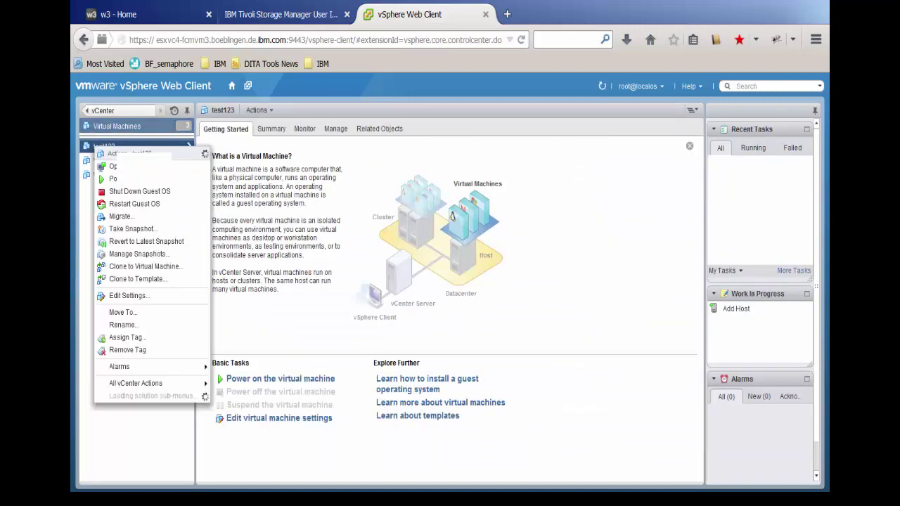
{"action": "mouse_move", "coordinate": [135, 400]}
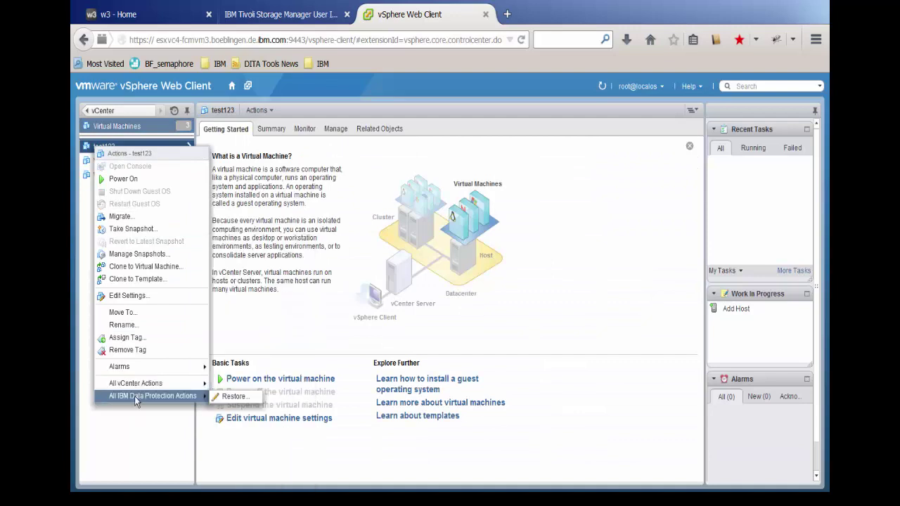
{"action": "left_click", "coordinate": [231, 398]}
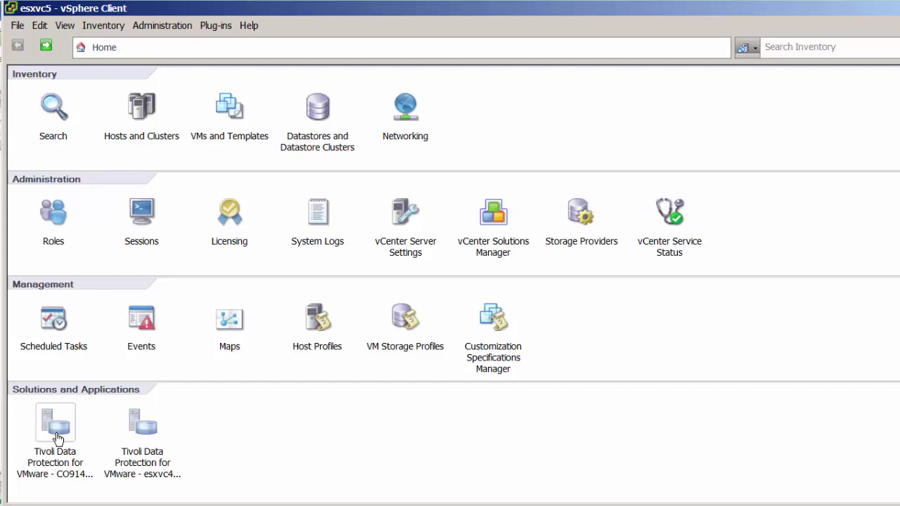
- Switch to the vSphere Client and open the Tivoli Data Protection for VMware solution for the CO914... host
{"action": "left_click", "coordinate": [58, 438]}
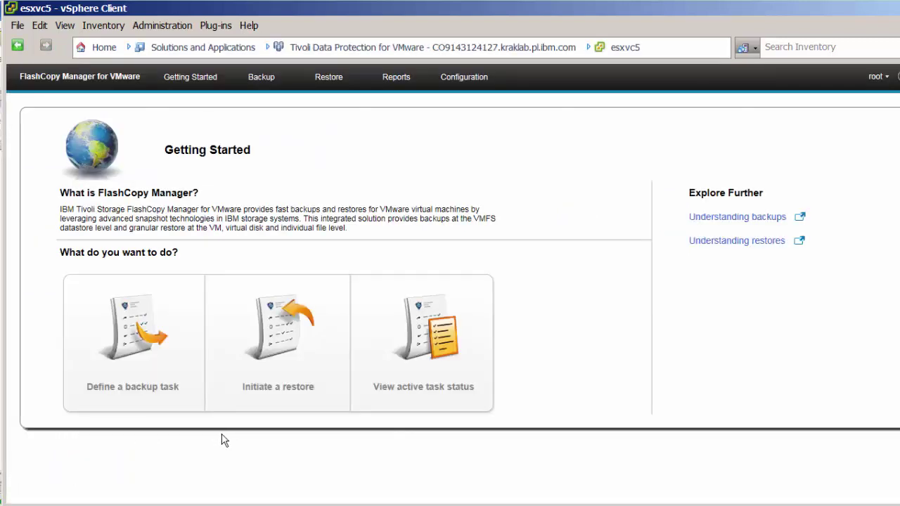